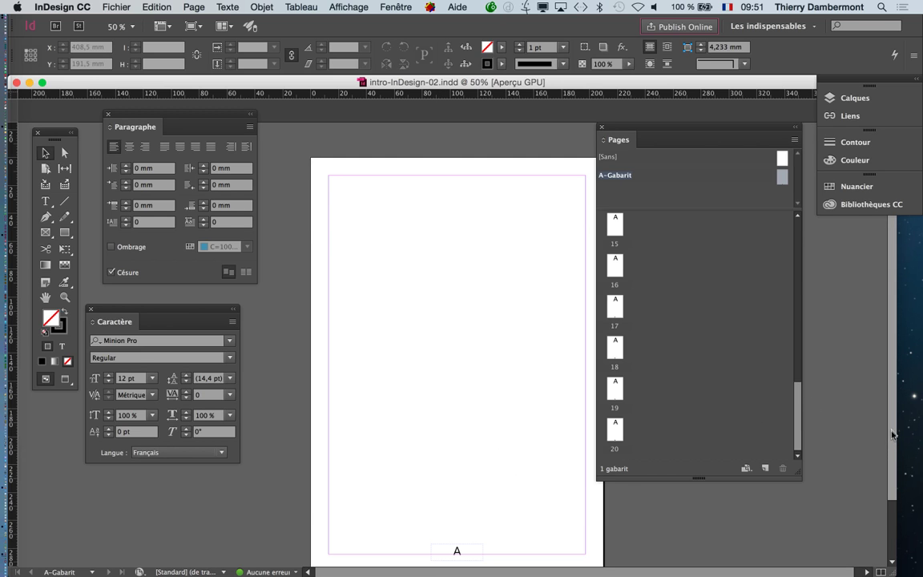
# - Open the margin and column settings for the A-Gabarit master page and unlink the four margin values
pyautogui.scroll(-2, 894, 440)
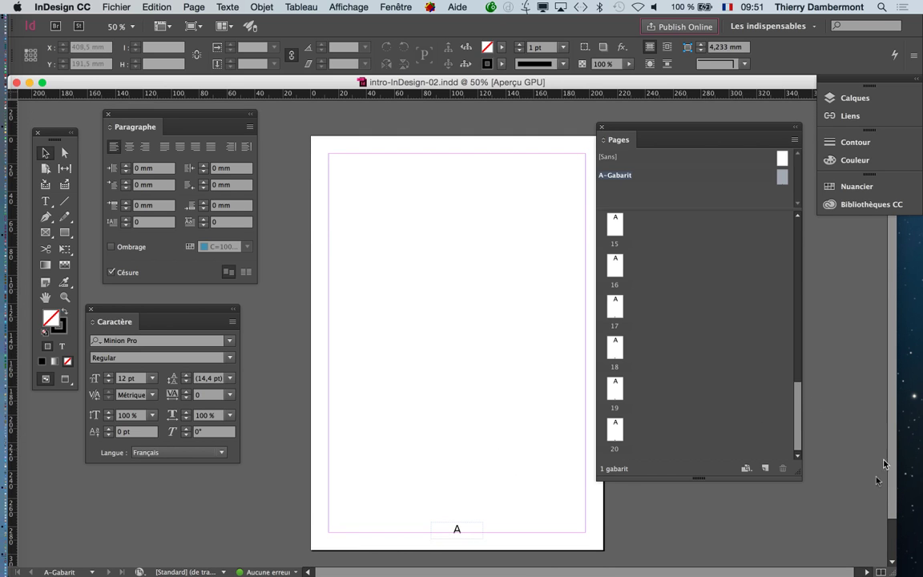
pyautogui.moveTo(656, 128); pyautogui.dragTo(701, 125)
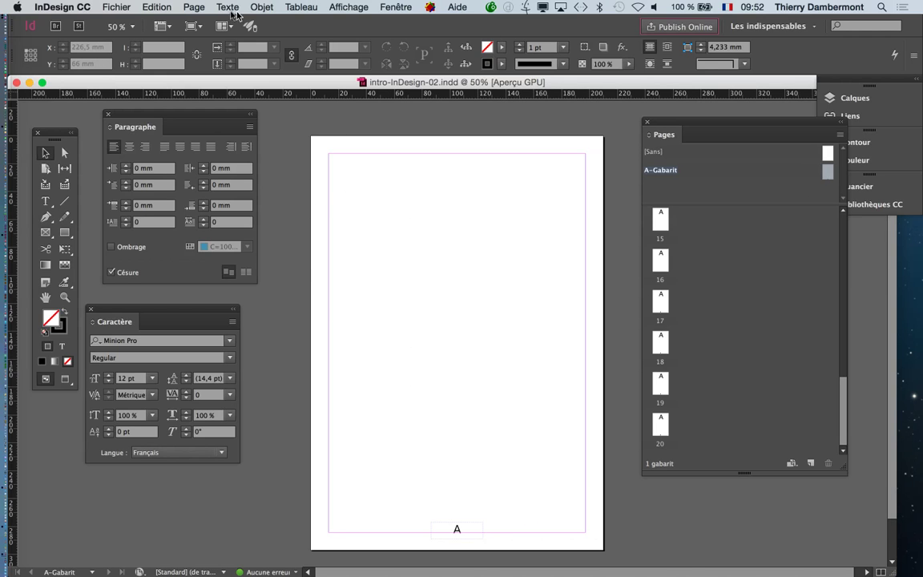
pyautogui.click(197, 7)
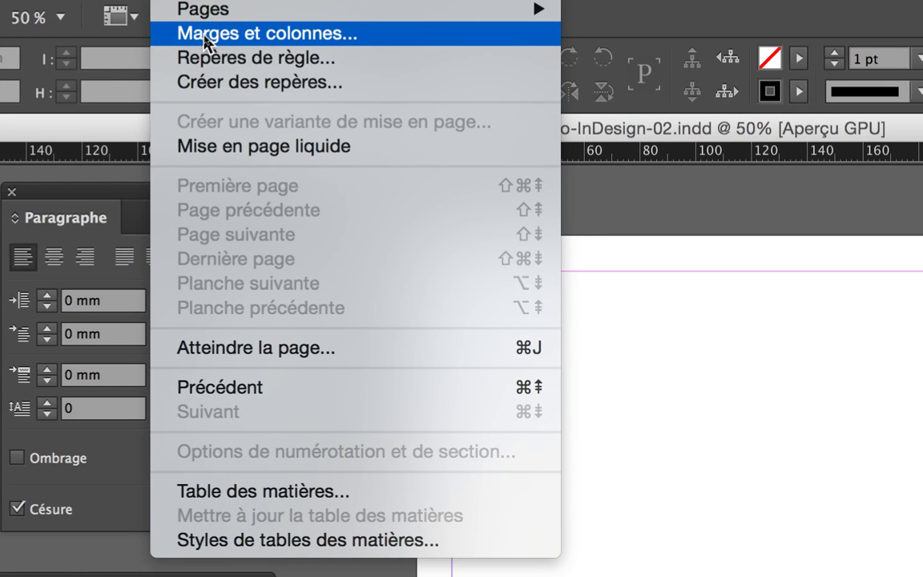
pyautogui.click(205, 38)
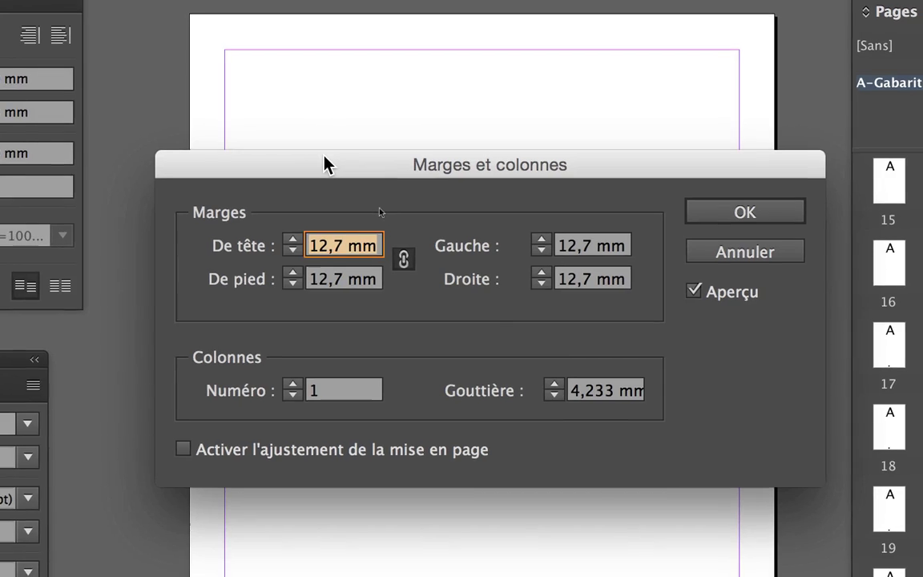
pyautogui.moveTo(324, 159); pyautogui.dragTo(346, 98)
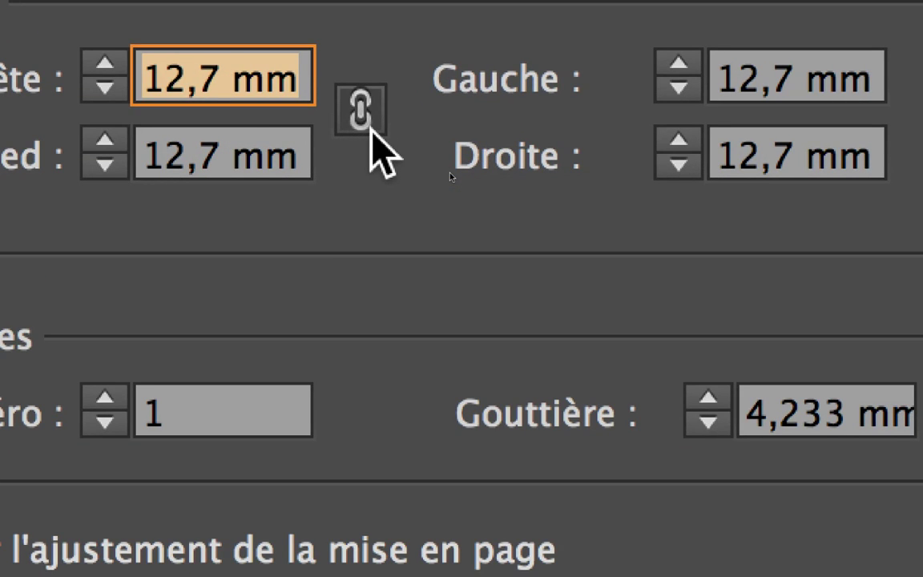
pyautogui.click(370, 129)
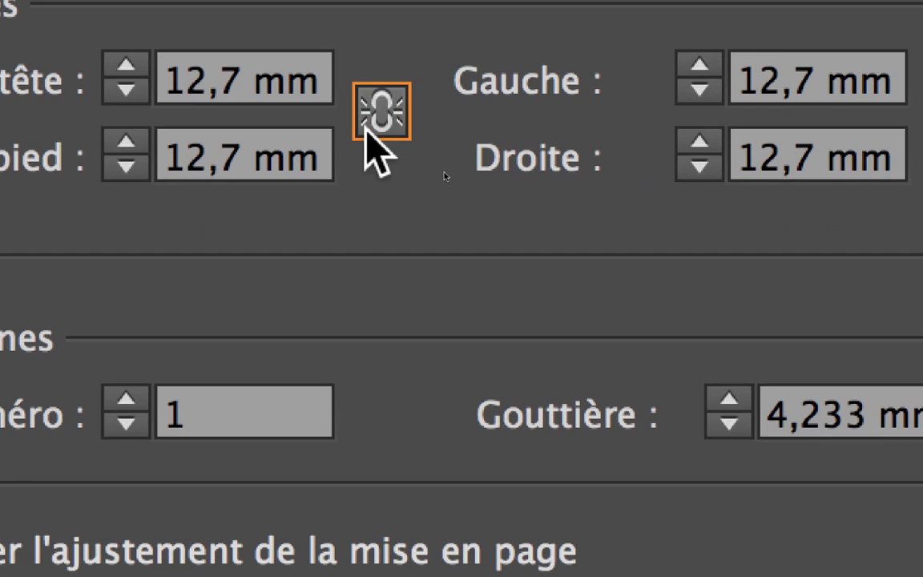
pyautogui.click(673, 196)
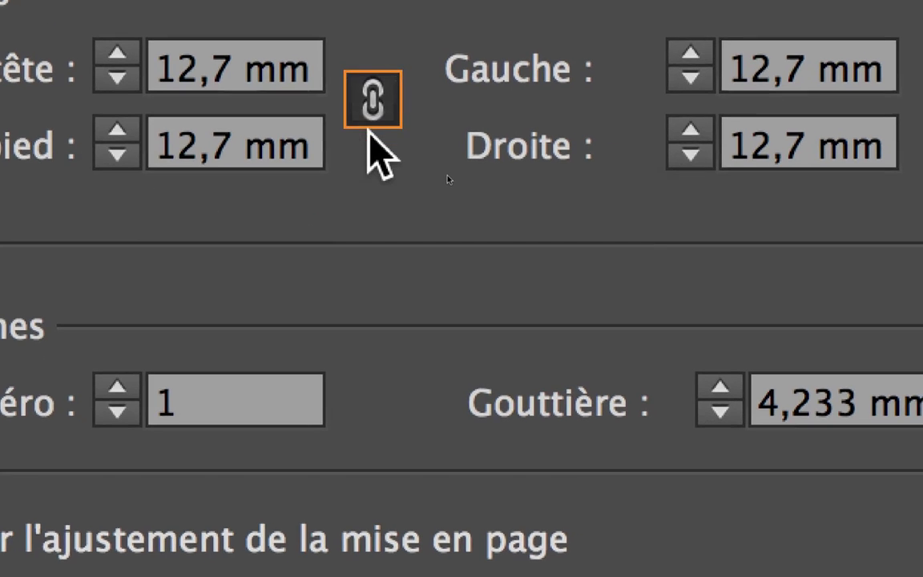
pyautogui.click(371, 126)
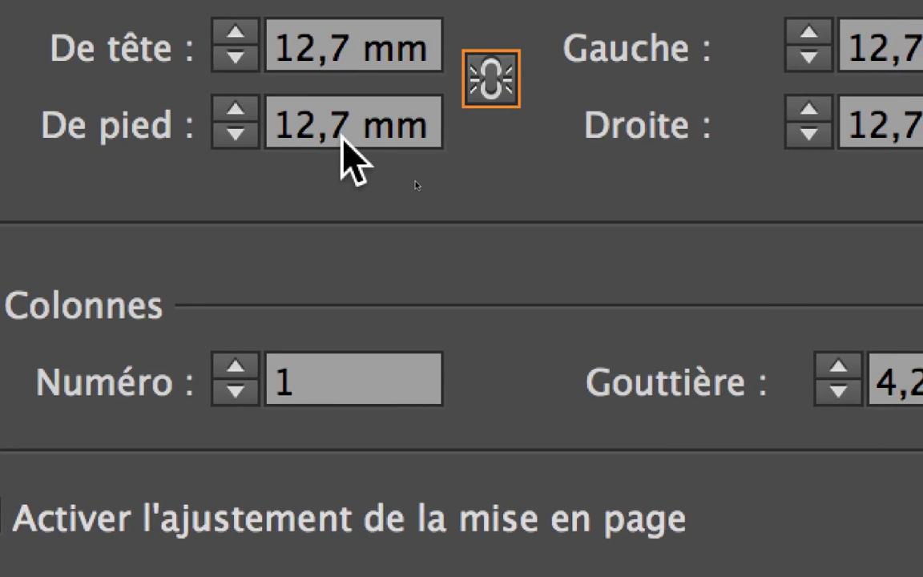
# - Set the A-Gabarit master page's bottom margin to 24 mm and apply the new margins
pyautogui.click(241, 108)
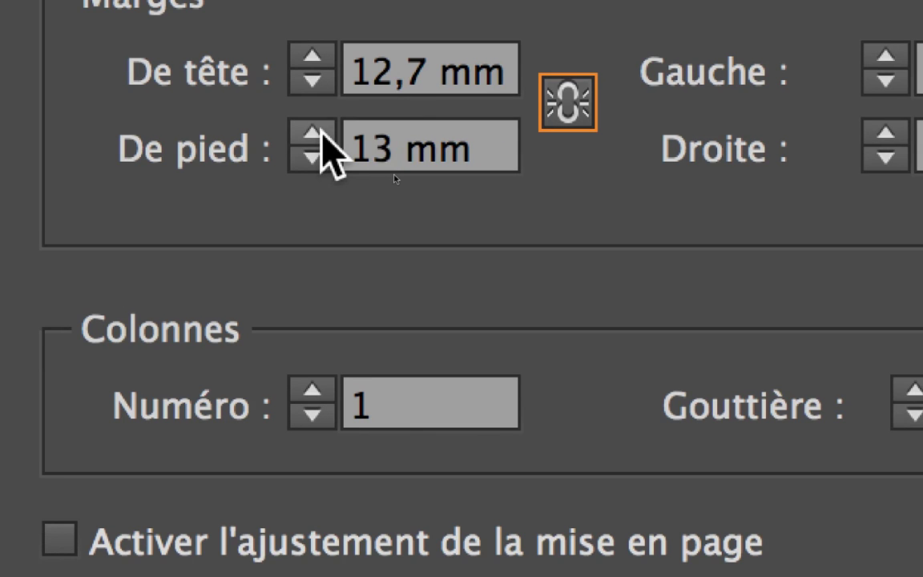
pyautogui.click(322, 134)
pyautogui.click(321, 134)
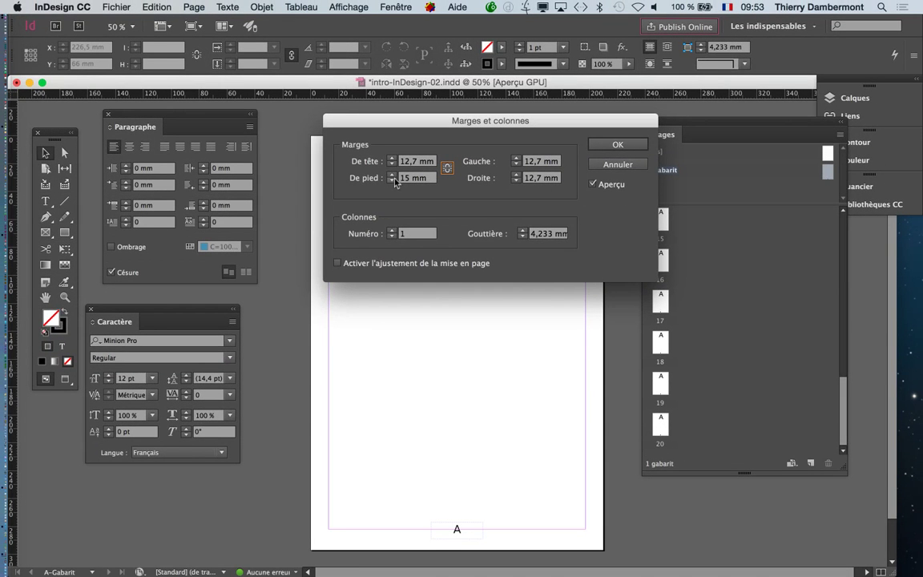
pyautogui.click(393, 181)
pyautogui.click(394, 181)
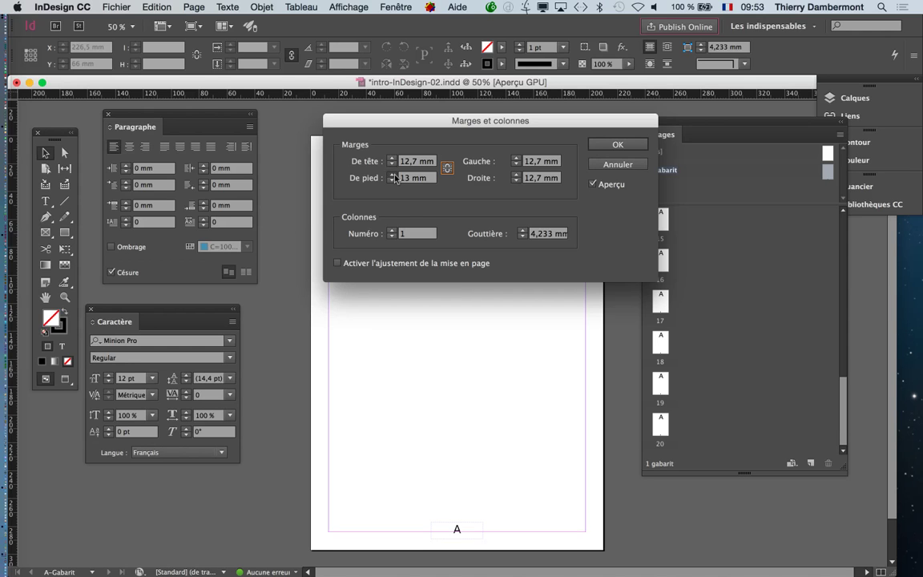
pyautogui.moveTo(395, 177); pyautogui.dragTo(394, 177)
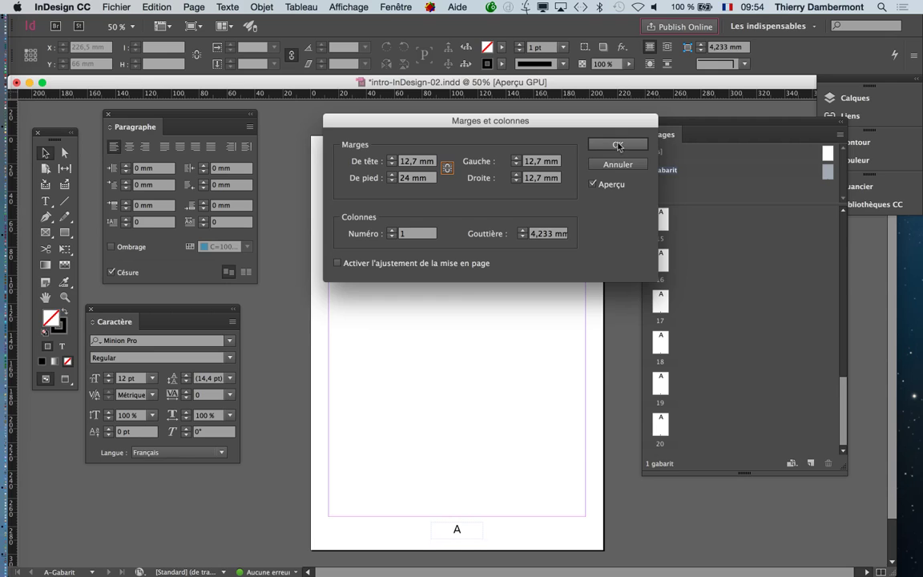
pyautogui.click(617, 146)
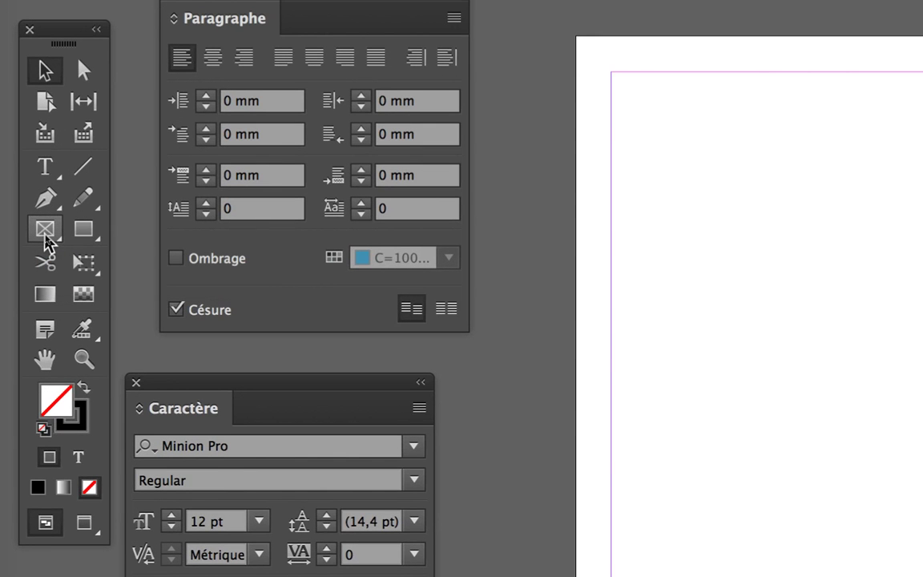
# - Draw a rectangular placeholder frame of about 184.6 × 260.3 mm filling the master page's margin area
pyautogui.click(46, 237)
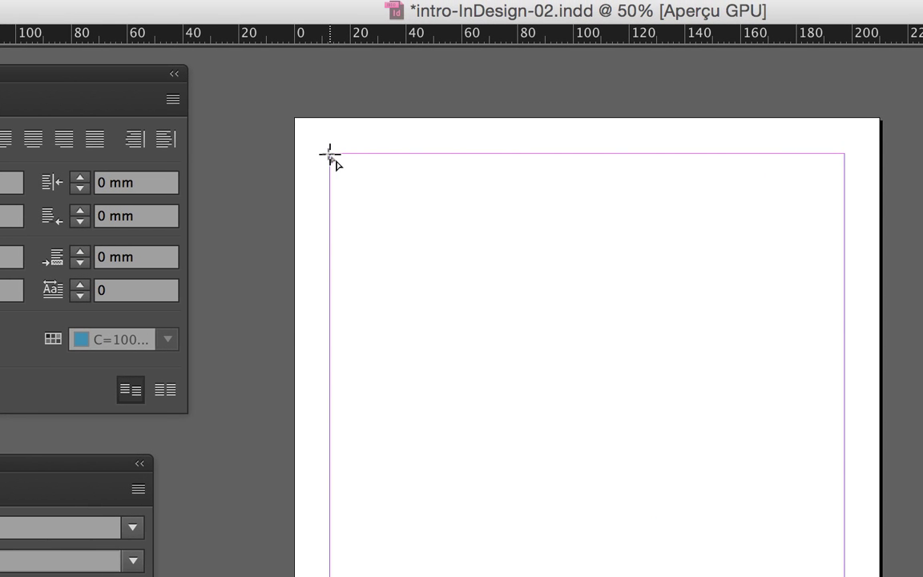
pyautogui.moveTo(330, 154); pyautogui.dragTo(561, 497)
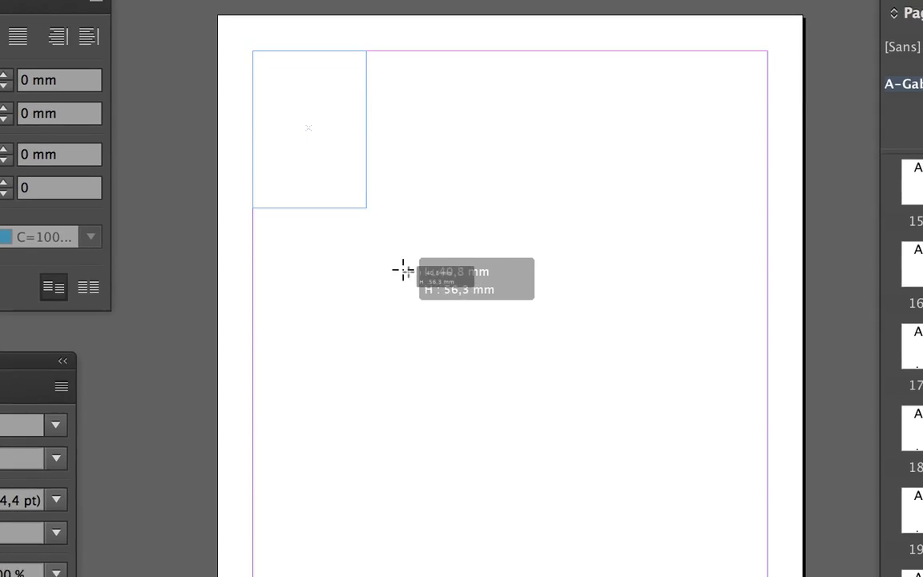
pyautogui.moveTo(467, 341); pyautogui.dragTo(467, 455)
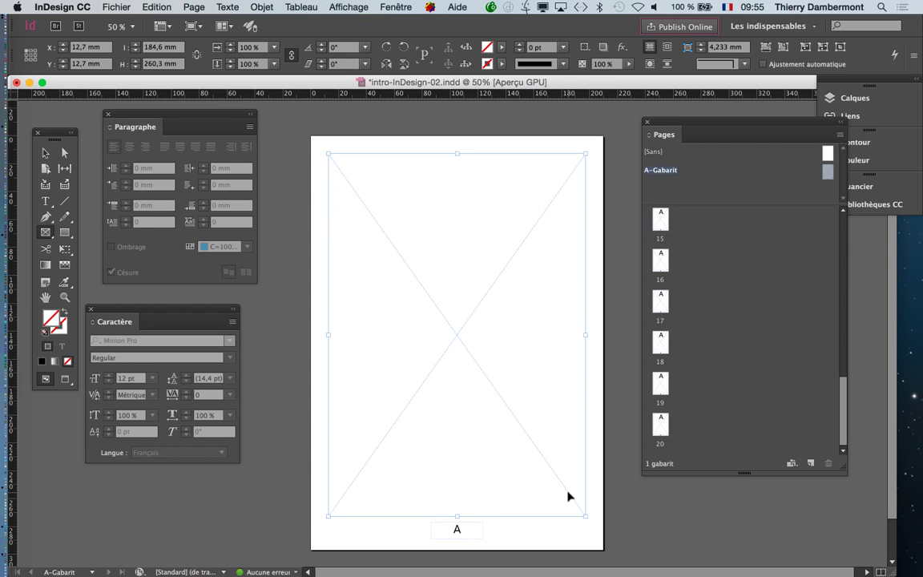
# - Save the document under the new name intro-InDesign-03.indd in the introduction à InDesign folder
pyautogui.click(110, 6)
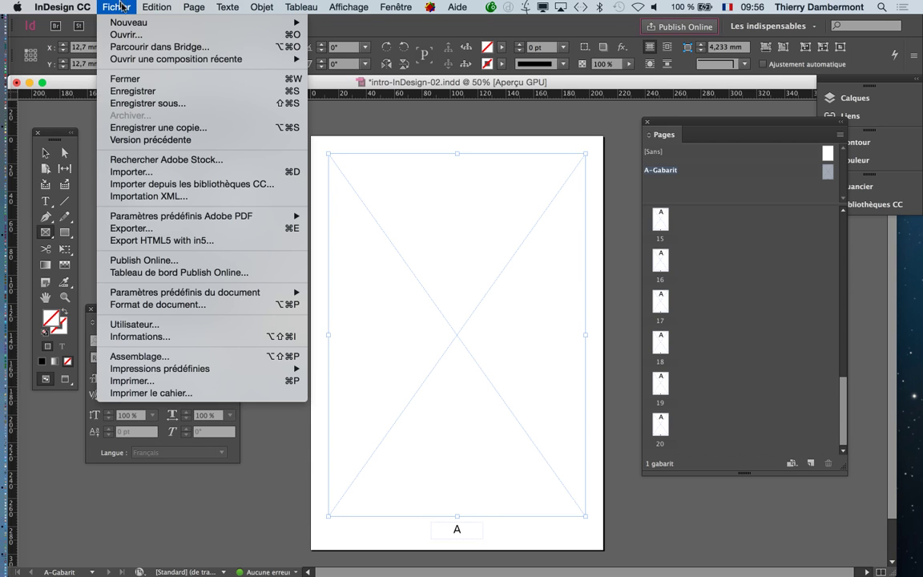
pyautogui.click(148, 102)
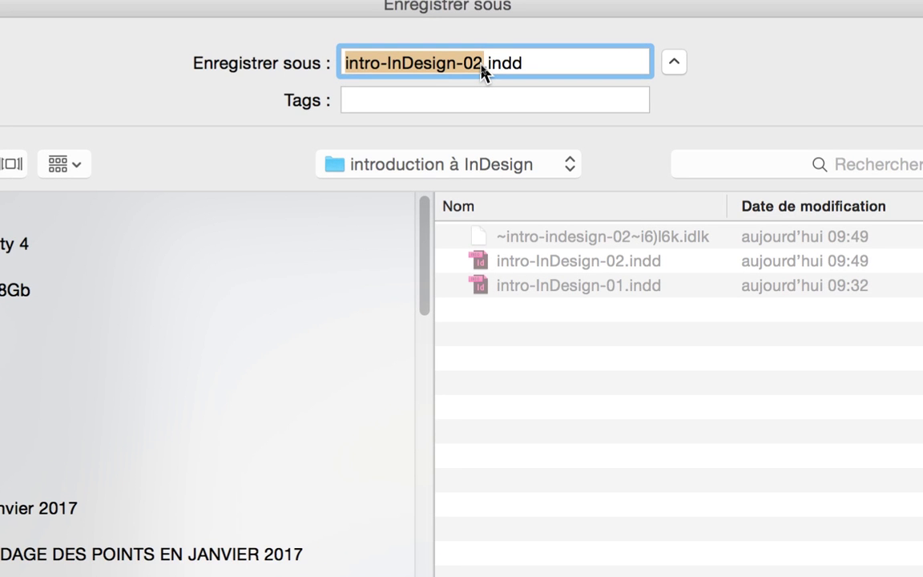
pyautogui.click(483, 64)
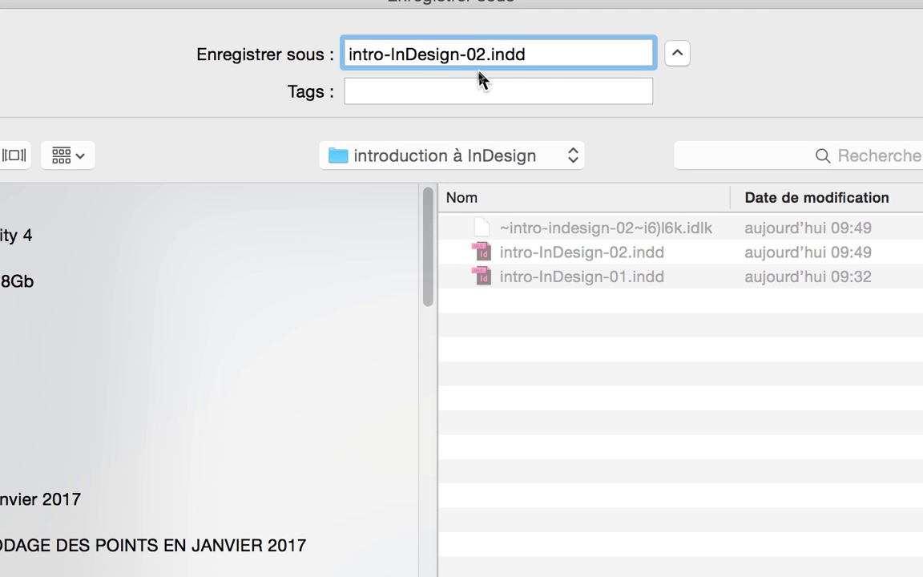
pyautogui.press('BackSpace')
pyautogui.write('3')
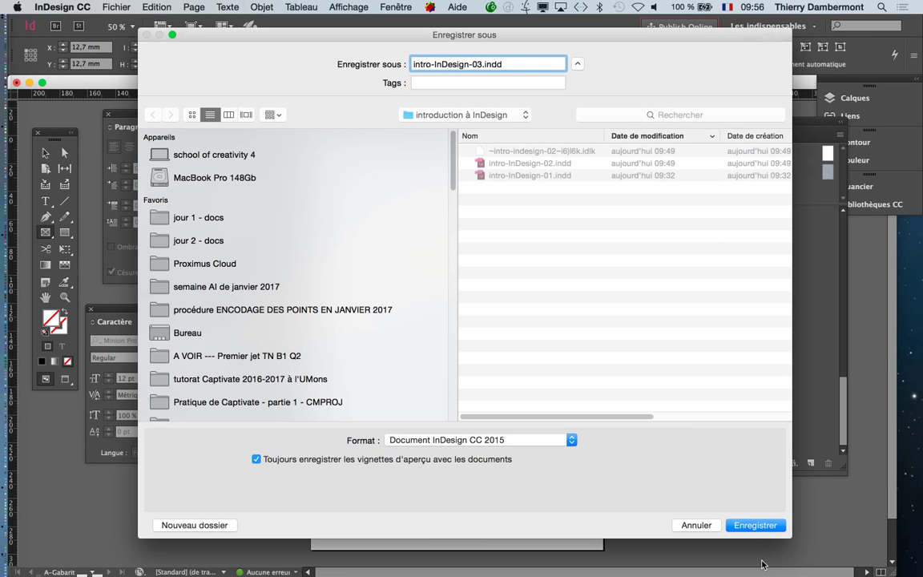
pyautogui.click(754, 525)
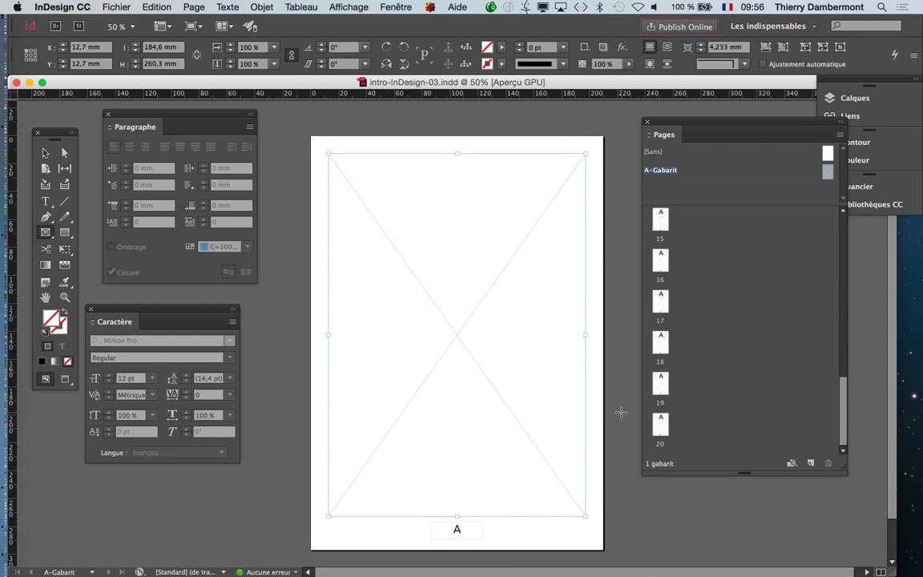
# - Switch to the Selection tool, show the list of available scripts and place it over the page's upper part
pyautogui.click(46, 153)
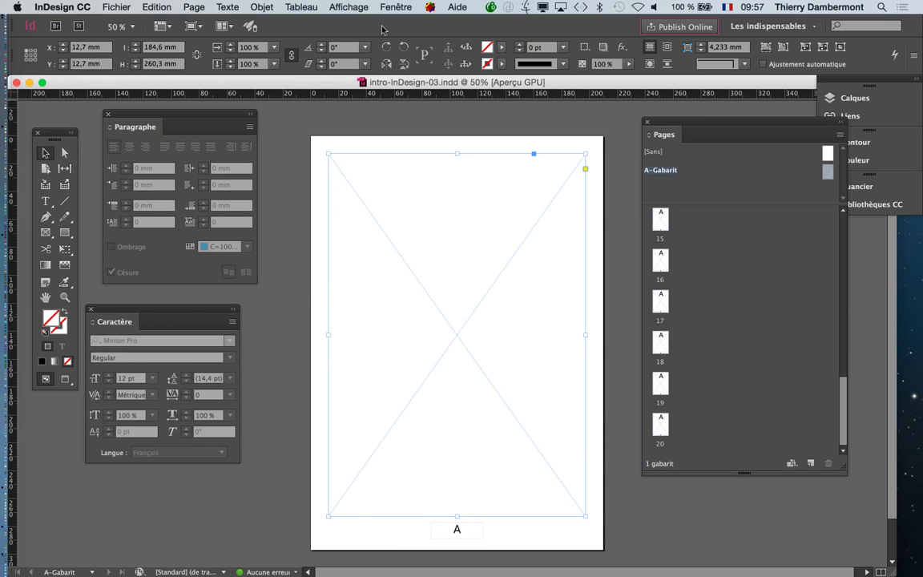
pyautogui.click(397, 6)
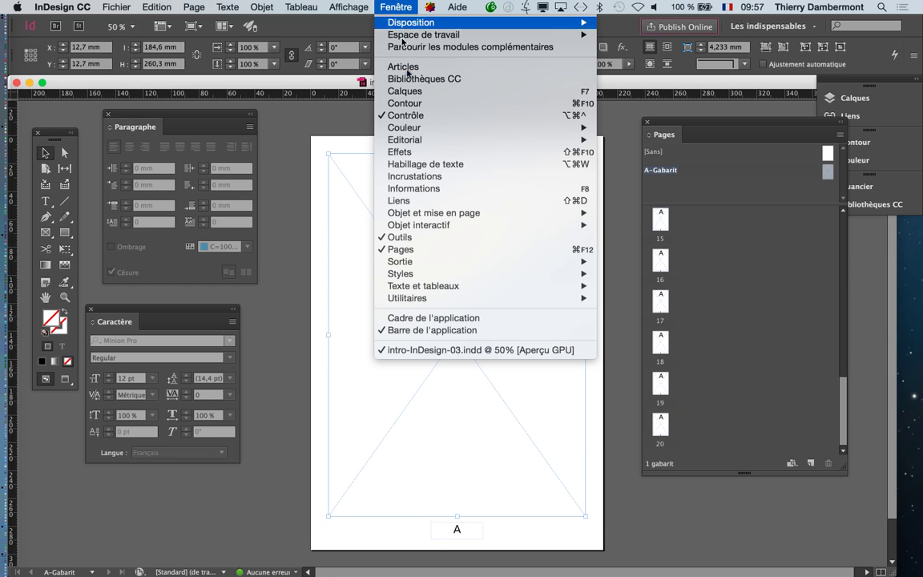
pyautogui.moveTo(436, 300)
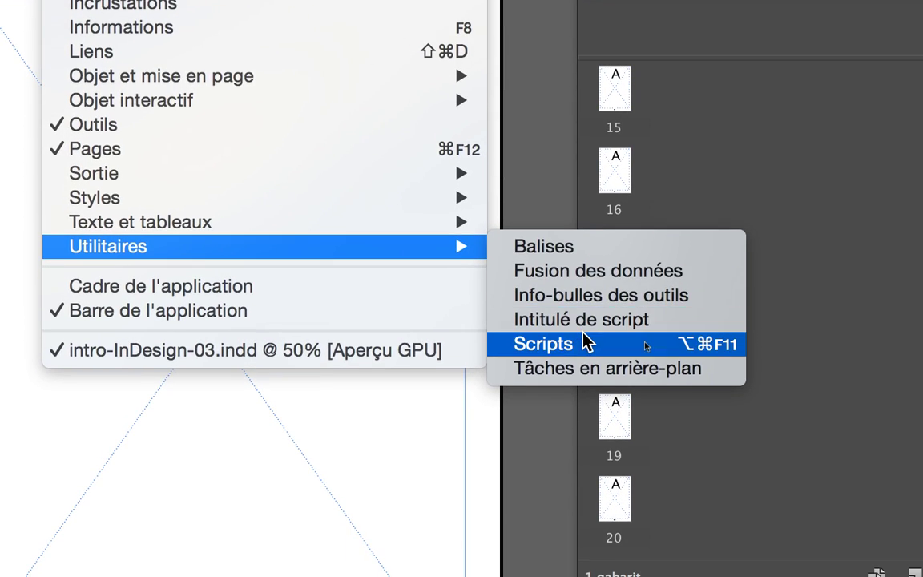
pyautogui.click(585, 379)
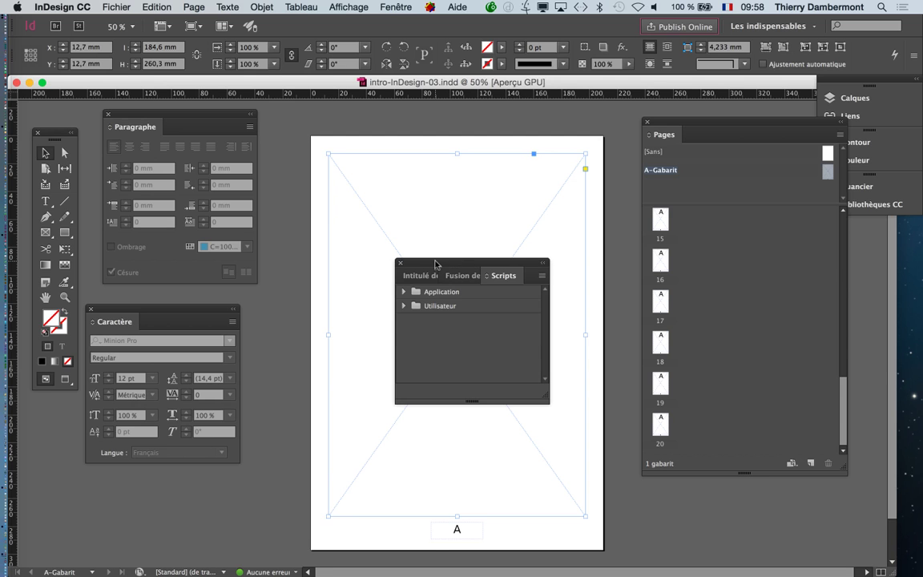
pyautogui.moveTo(435, 264); pyautogui.dragTo(505, 116)
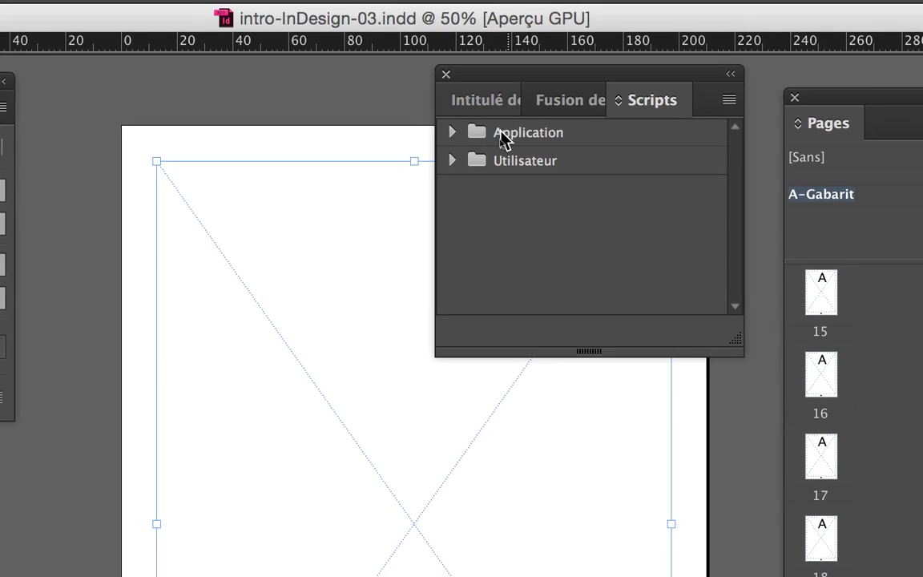
# - Expand the Application, Samples and JavaScript script folders and enlarge the script list
pyautogui.click(478, 131)
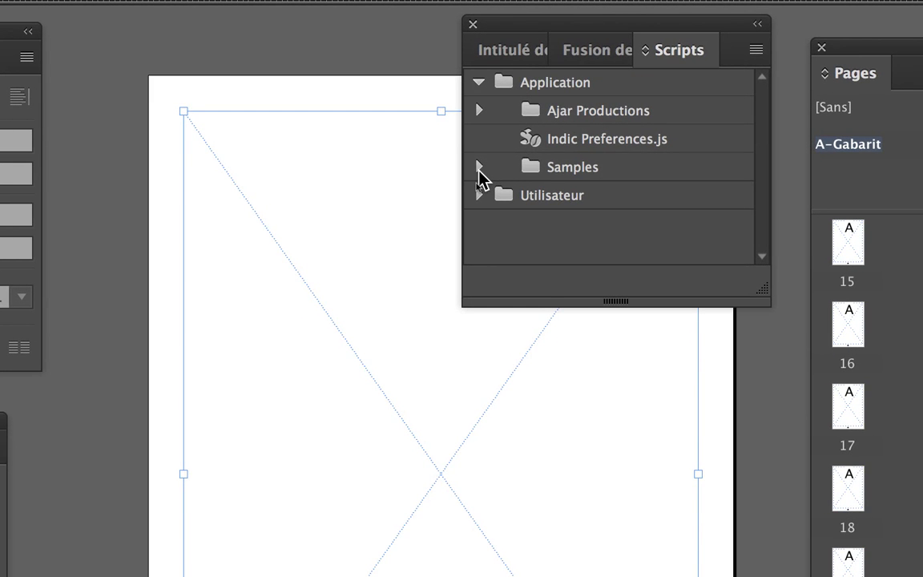
pyautogui.click(479, 167)
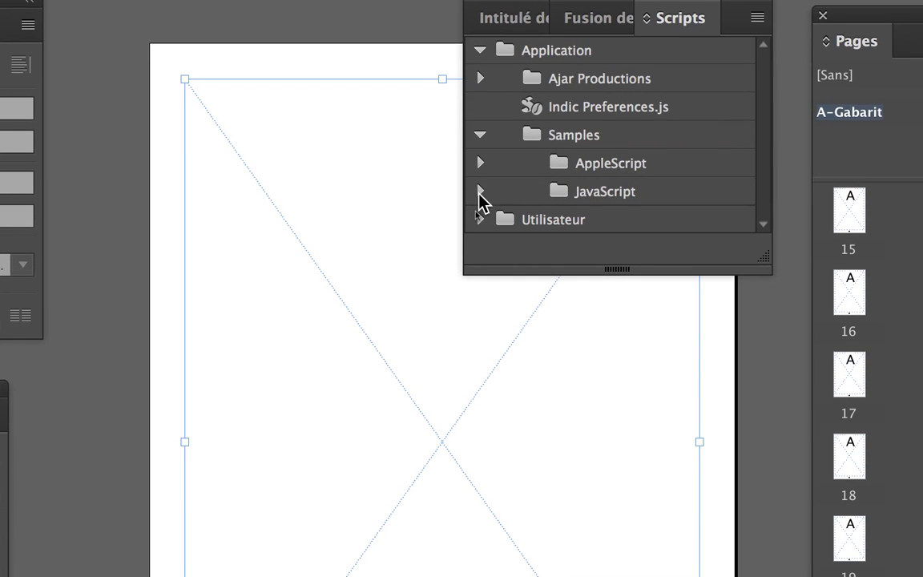
pyautogui.click(480, 192)
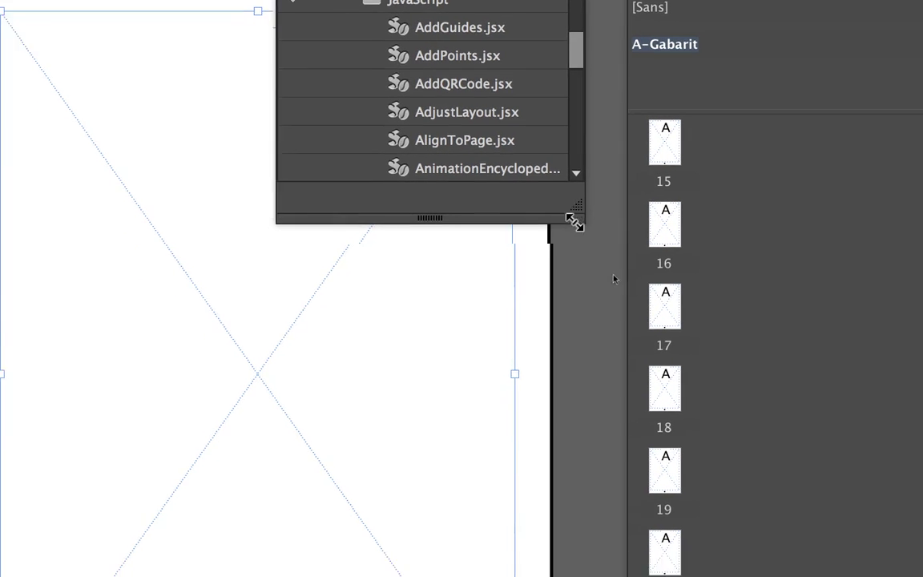
pyautogui.moveTo(574, 222); pyautogui.dragTo(580, 367)
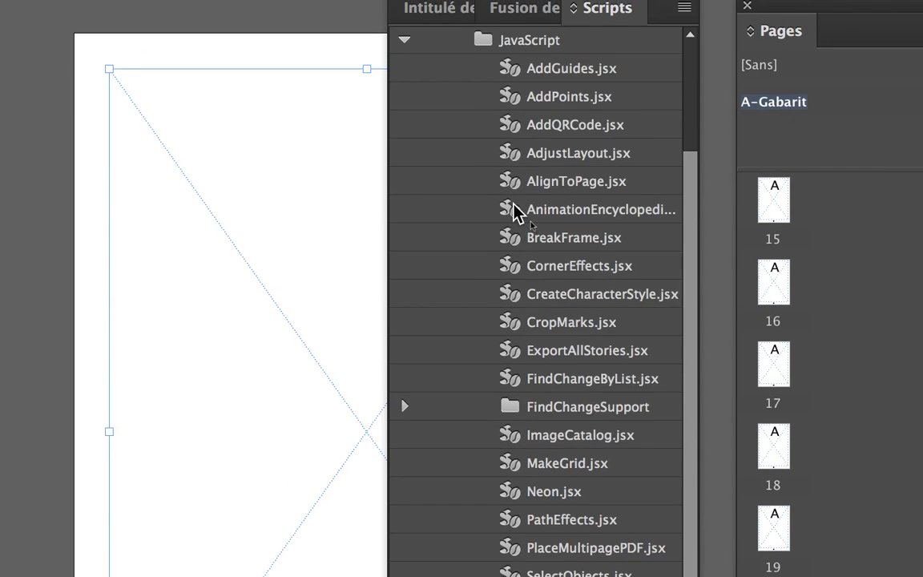
# - Run the MakeGrid.jsx sample script on the selected placeholder frame
pyautogui.scroll(3, 514, 211)
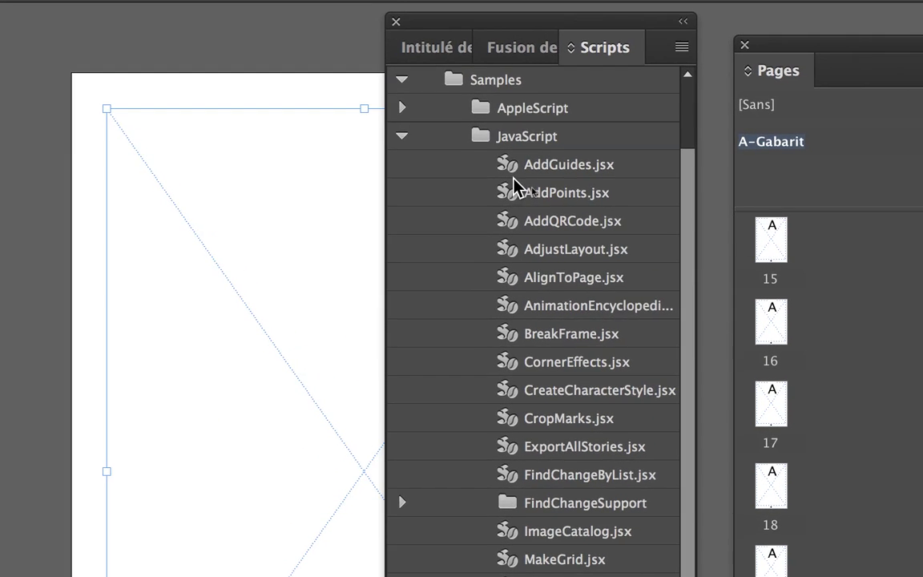
pyautogui.scroll(3, 514, 182)
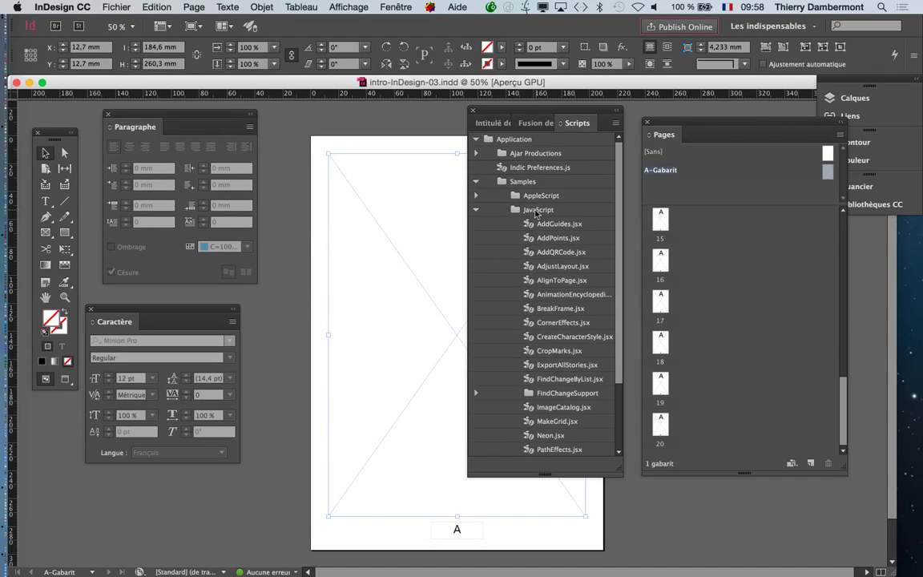
pyautogui.scroll(-2, 563, 353)
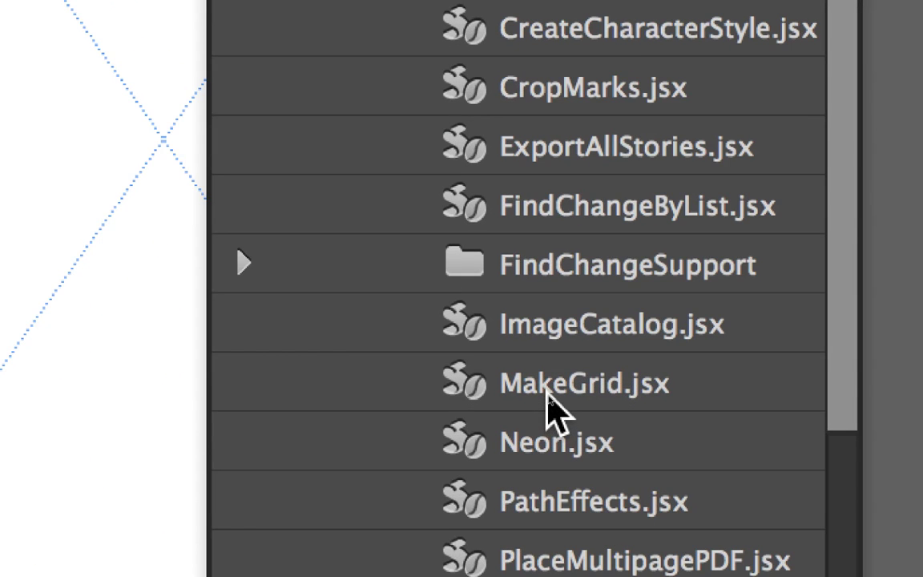
pyautogui.click(548, 395)
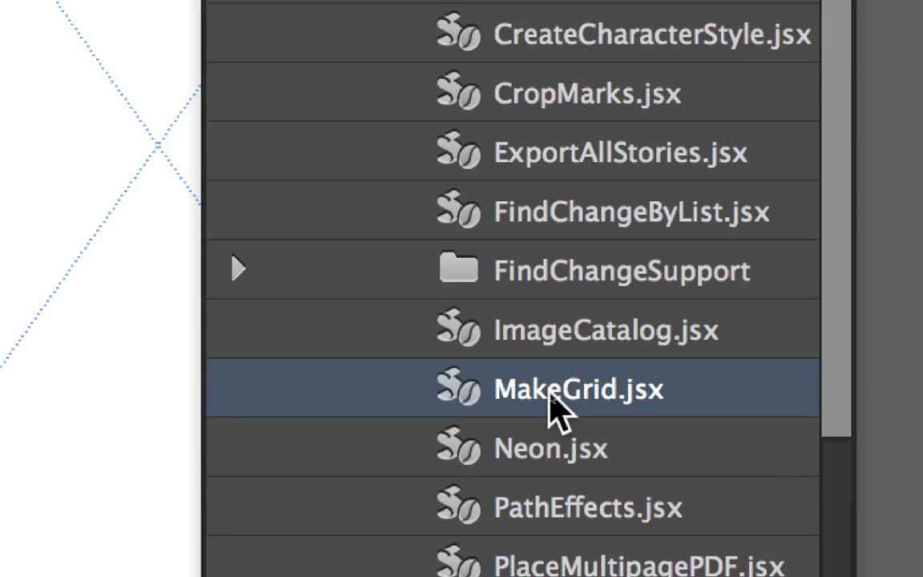
pyautogui.doubleClick(550, 392)
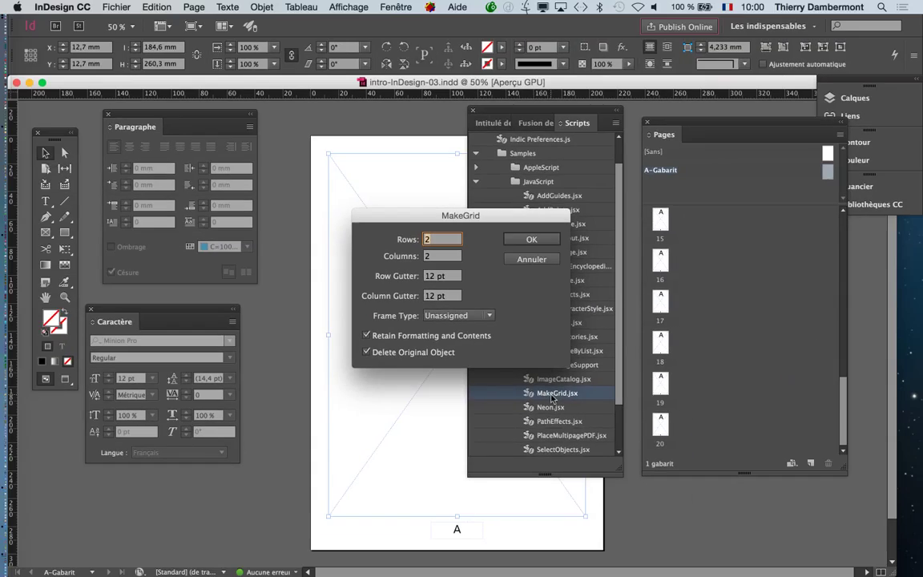
# - Move the MakeGrid dialog away from the placeholder frame so that it sits over the paragraph settings
pyautogui.moveTo(253, 0); pyautogui.dragTo(343, 0)
pyautogui.moveTo(503, 216); pyautogui.dragTo(678, 219)
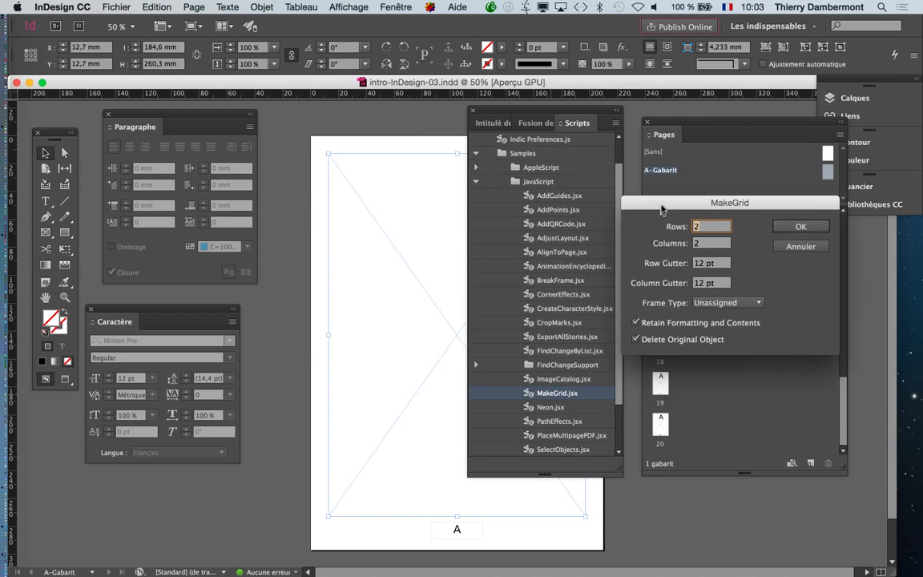
pyautogui.moveTo(662, 209); pyautogui.dragTo(666, 198)
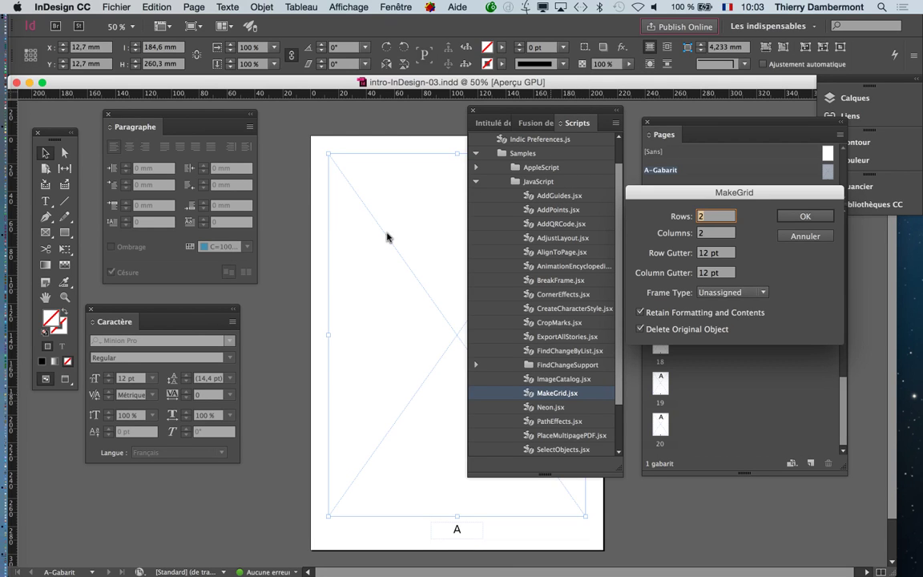
pyautogui.moveTo(654, 194); pyautogui.dragTo(174, 147)
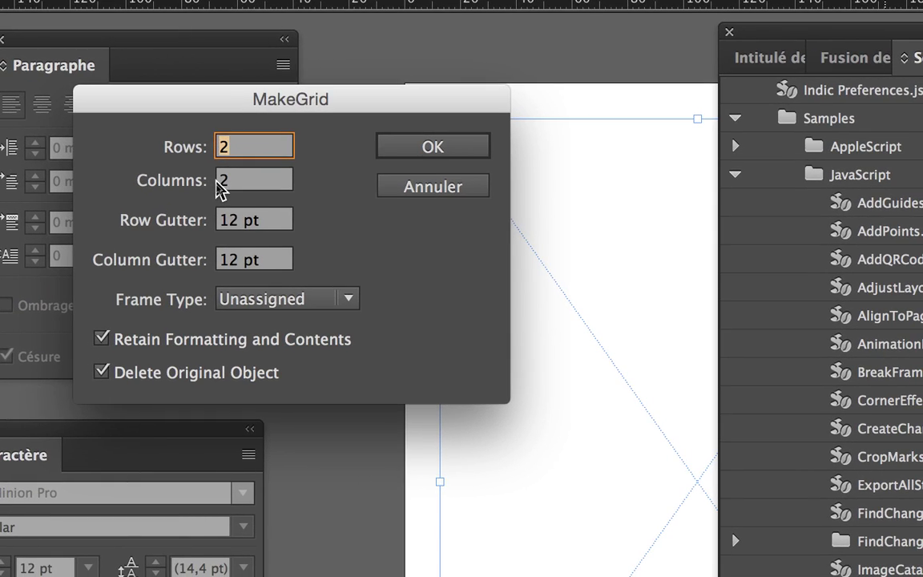
# - Set the number of rows for the grid to 3
pyautogui.press('Tab')
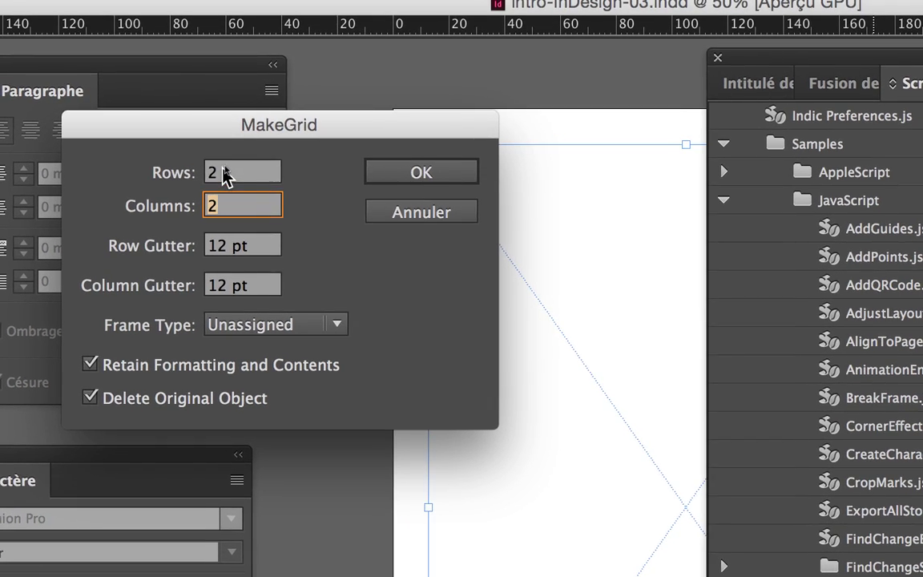
pyautogui.click(225, 147)
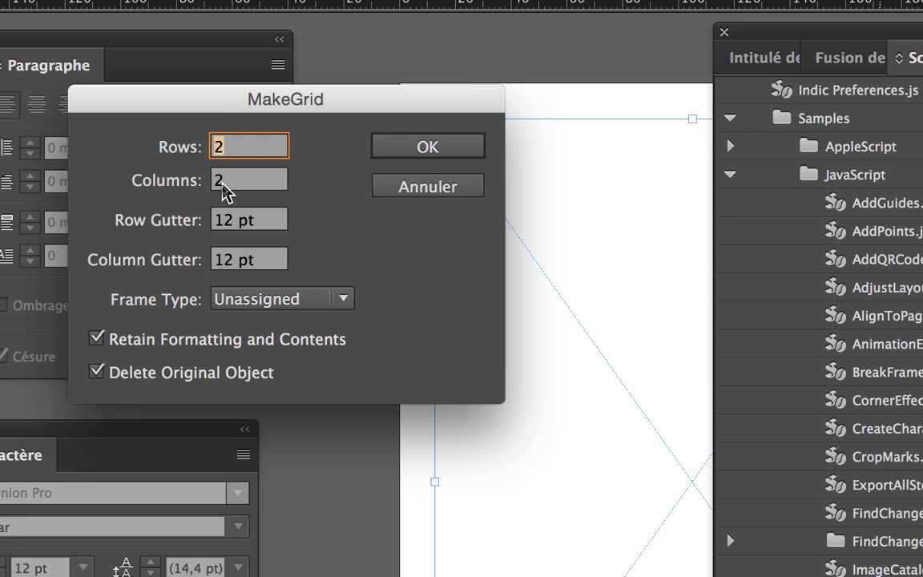
pyautogui.click(223, 184)
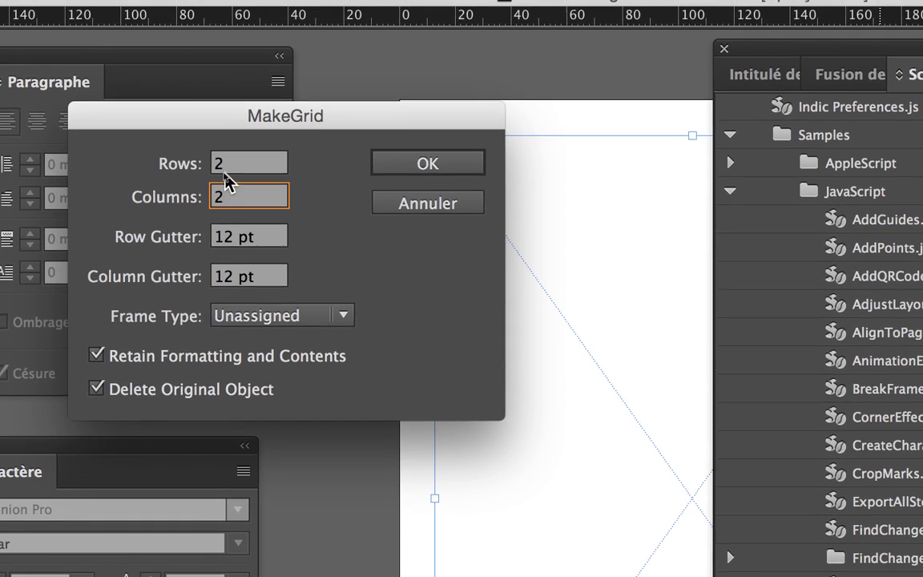
pyautogui.click(214, 149)
pyautogui.write('3')
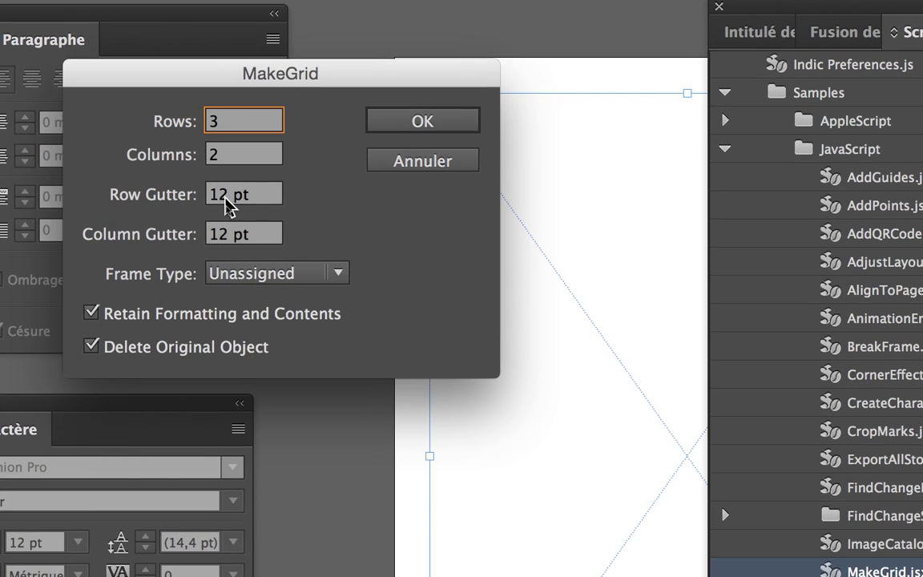
# - Set both the row gutter and the column gutter of the grid to 0 pt
pyautogui.click(218, 191)
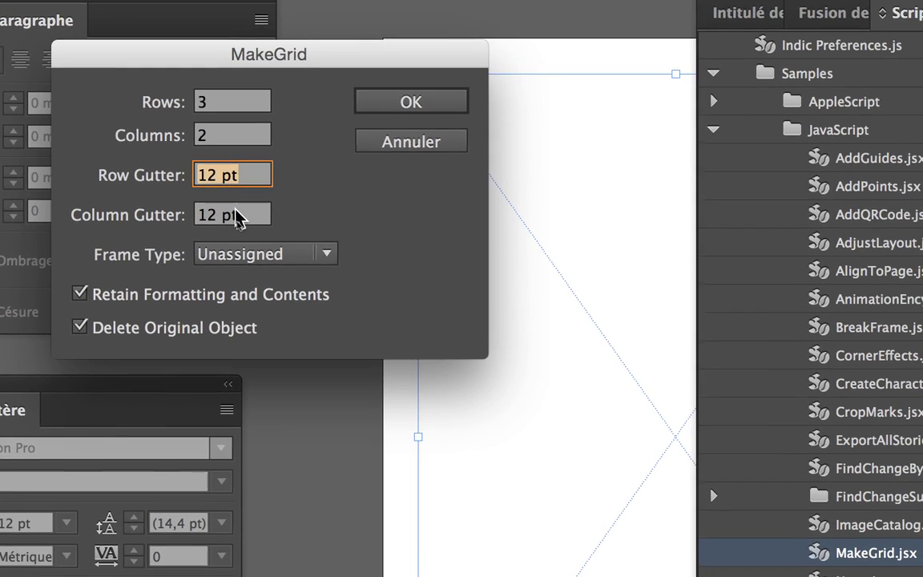
pyautogui.click(242, 235)
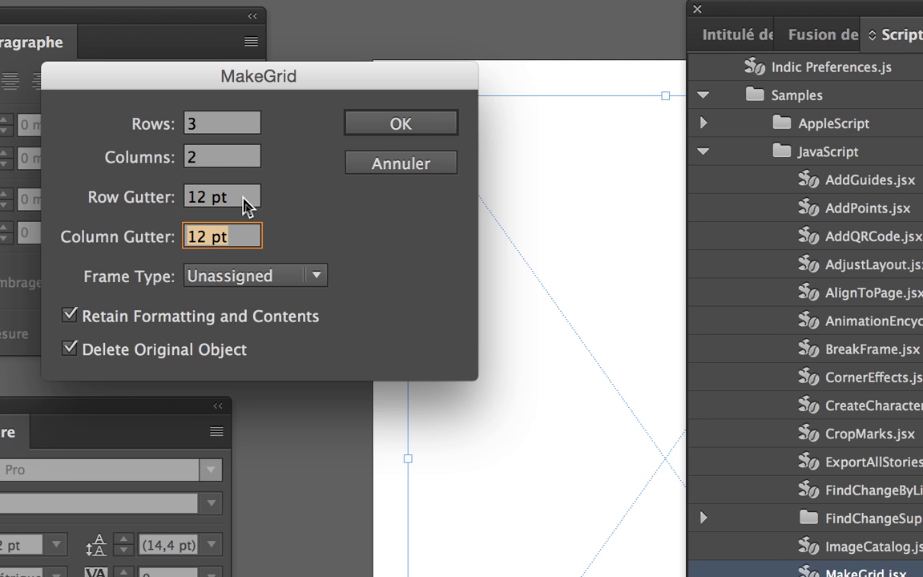
pyautogui.click(241, 198)
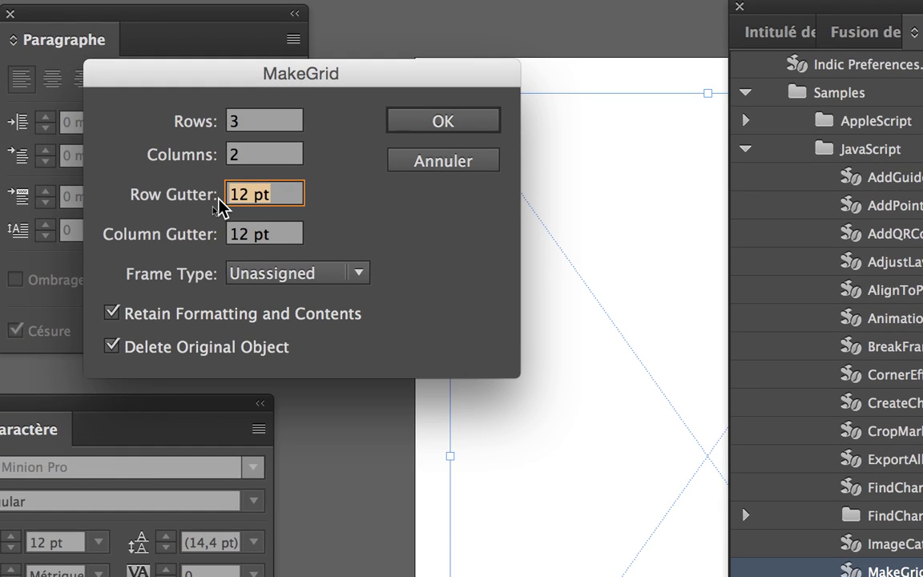
pyautogui.write('0')
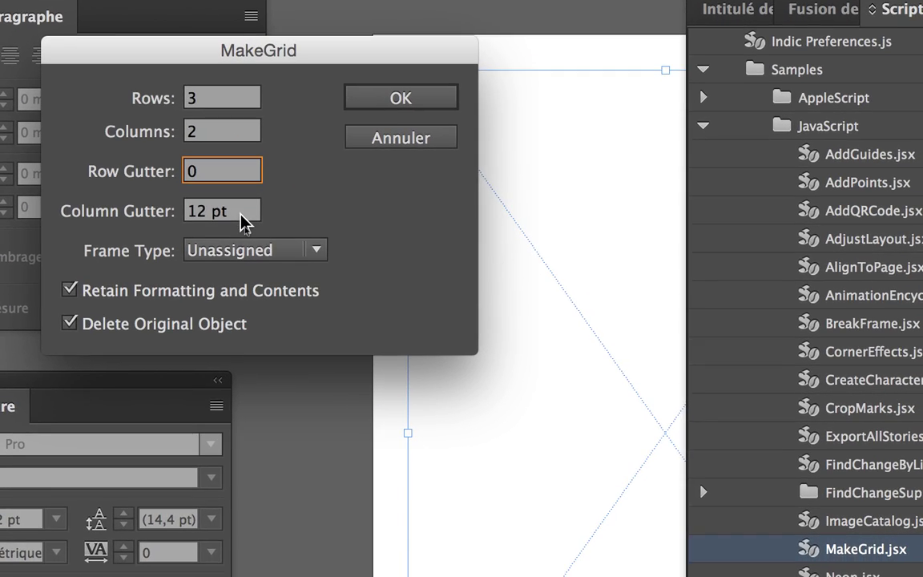
pyautogui.click(249, 234)
pyautogui.moveTo(224, 214); pyautogui.dragTo(191, 216)
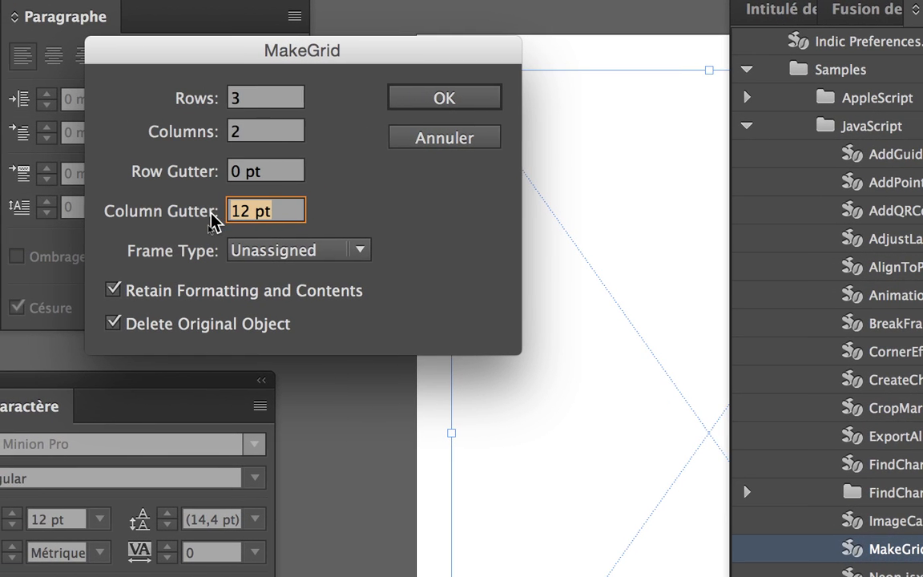
pyautogui.write('0')
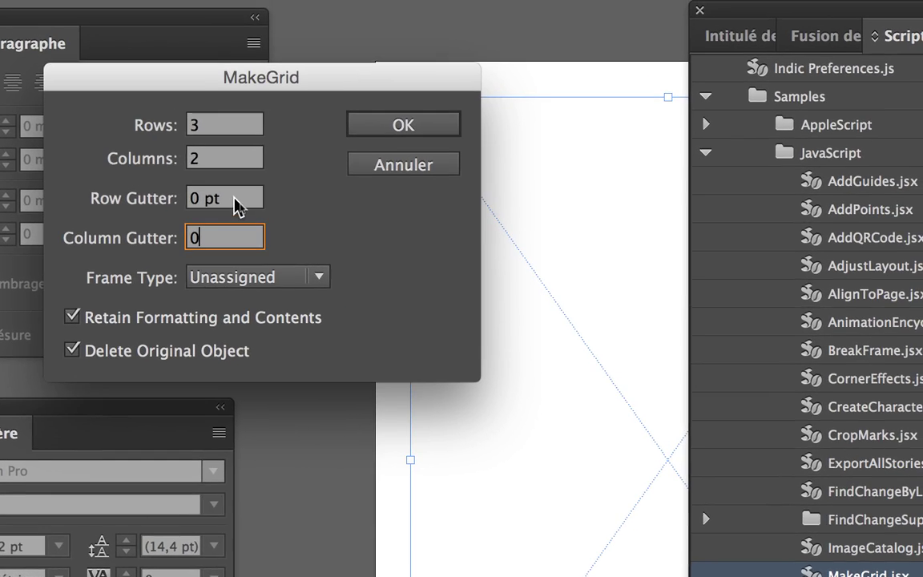
# - Generate the grid from the placeholder frame and move the script list off the master page
pyautogui.click(261, 173)
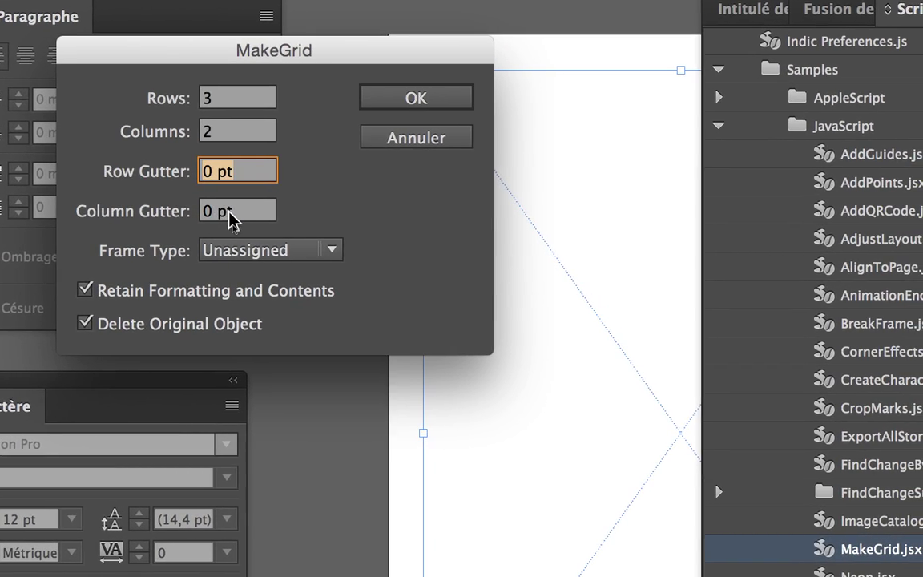
pyautogui.click(210, 238)
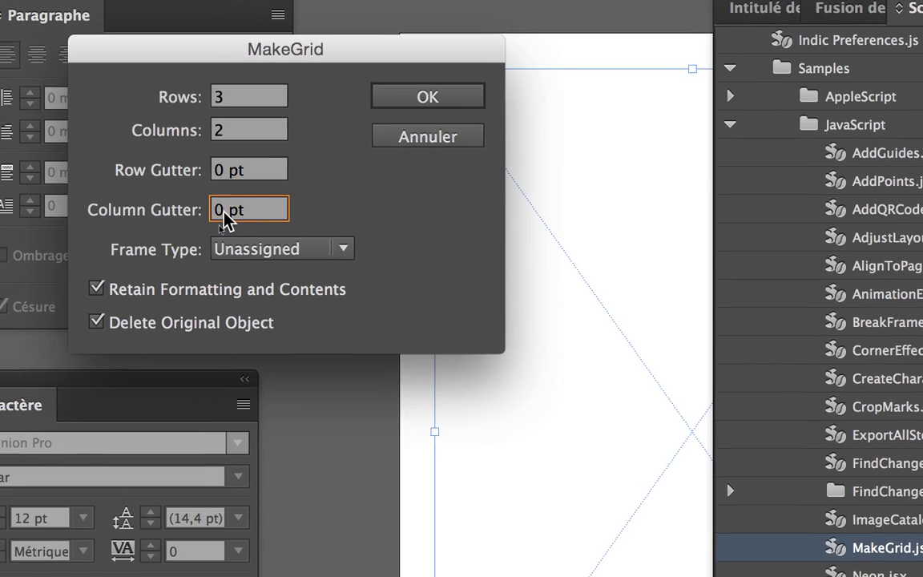
pyautogui.moveTo(224, 213); pyautogui.dragTo(201, 213)
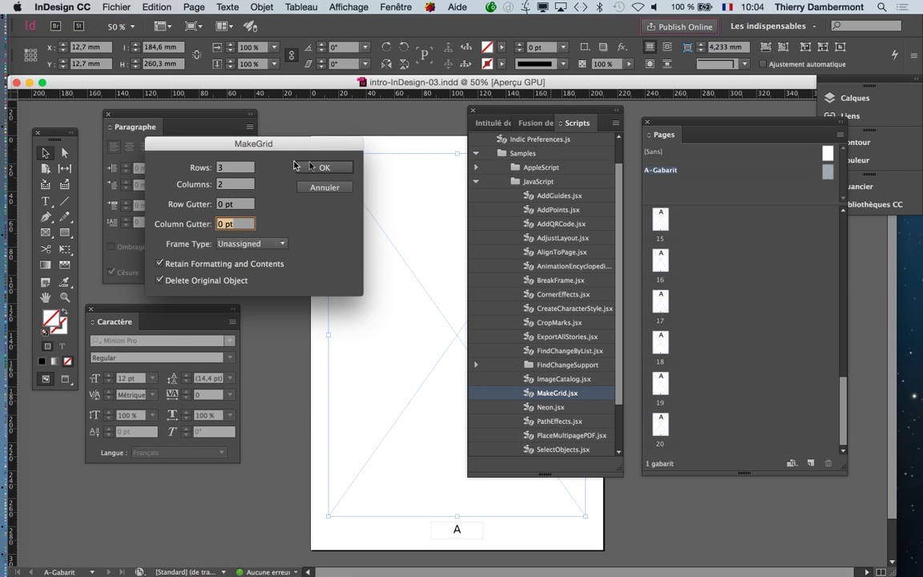
pyautogui.click(441, 100)
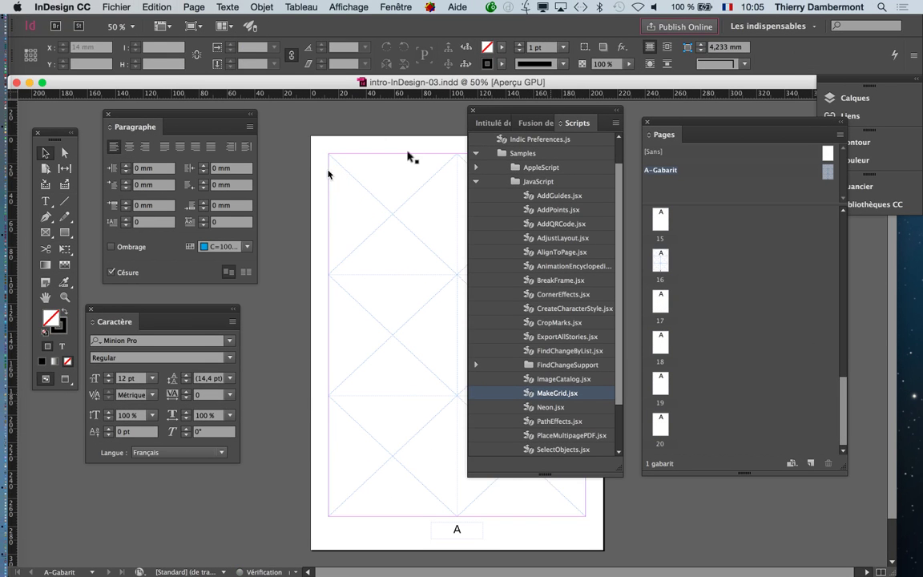
pyautogui.moveTo(487, 116); pyautogui.dragTo(116, 511)
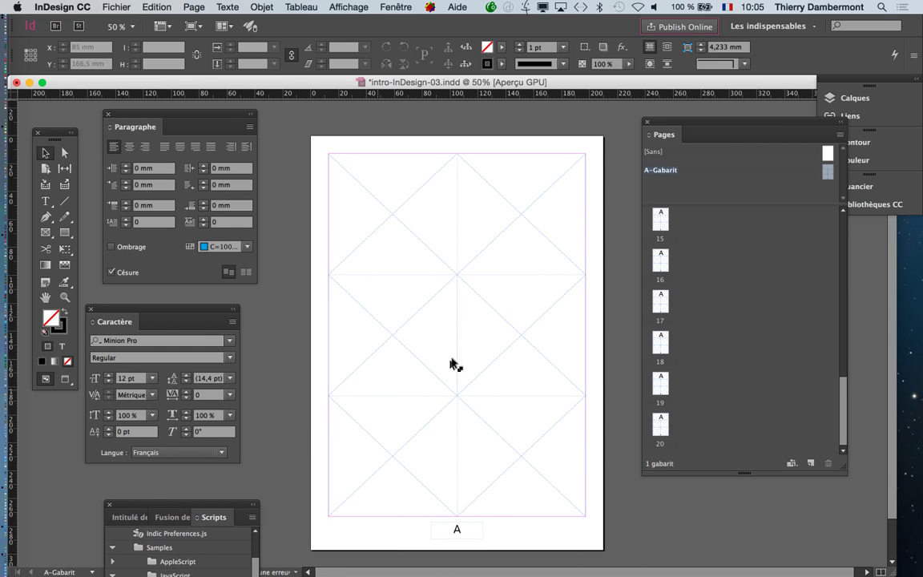